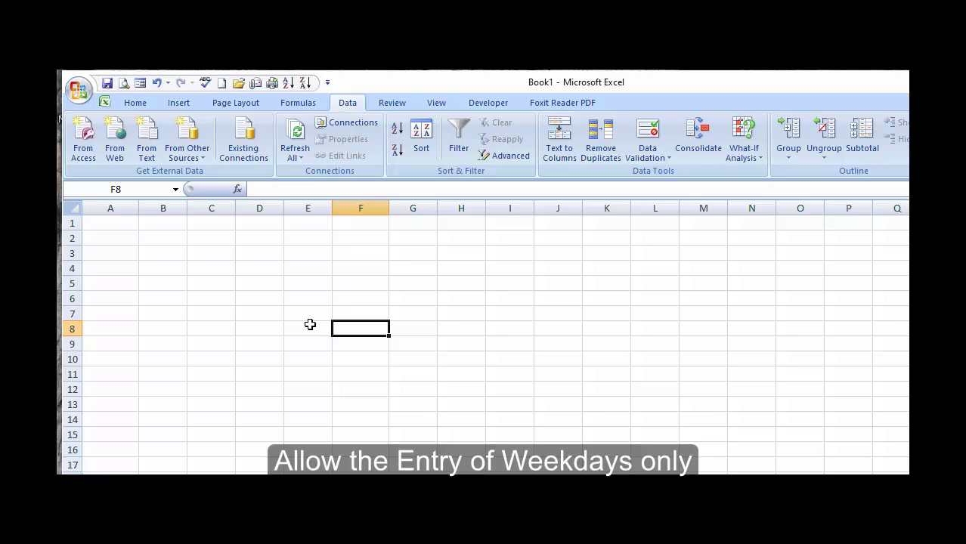
- Enter the formula =WEEKDAY(NOW()) in cell F8
{"action": "type", "text": "="}
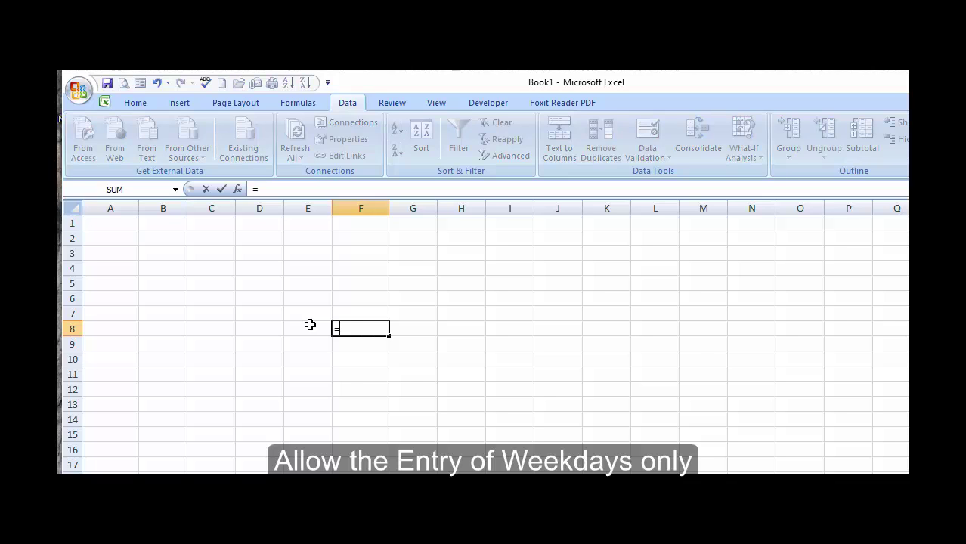
{"action": "type", "text": "weekd"}
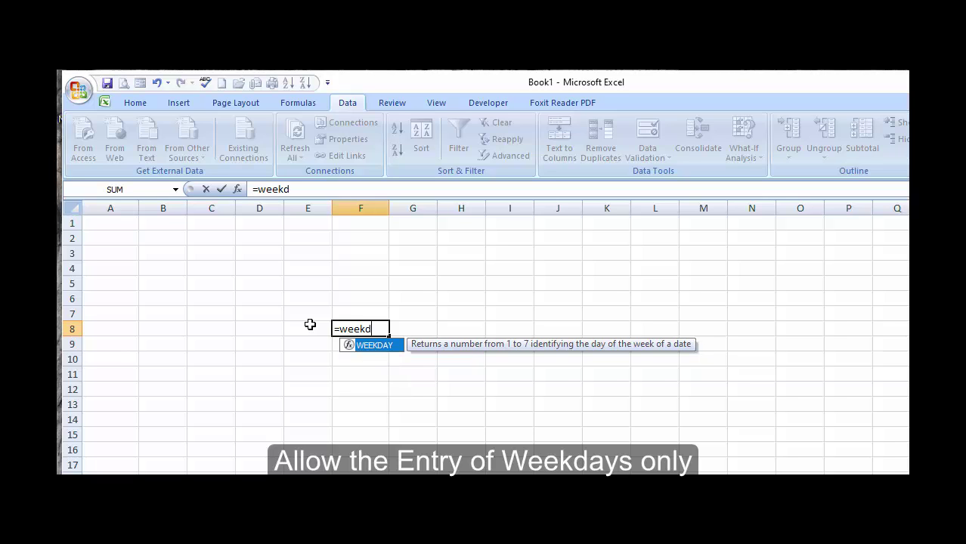
{"action": "type", "text": "ay("}
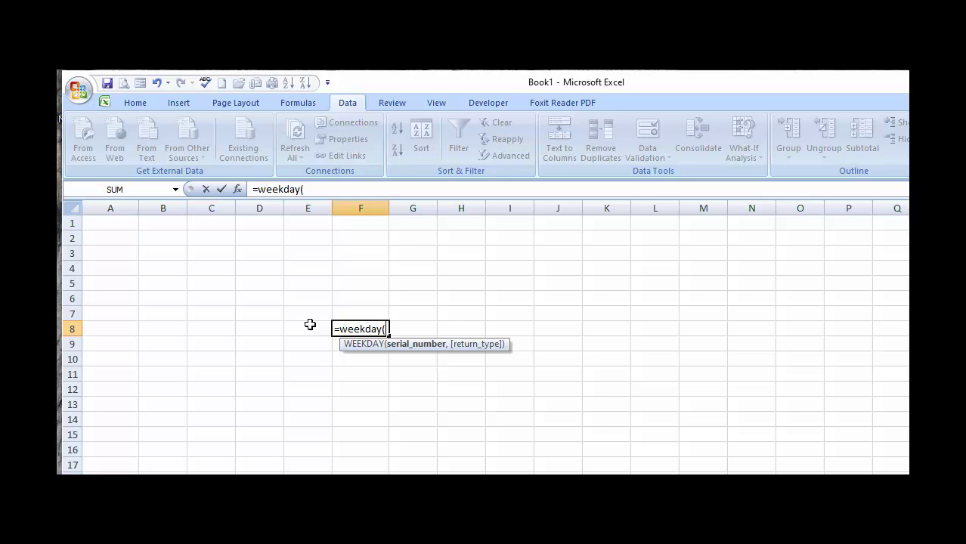
{"action": "type", "text": "now"}
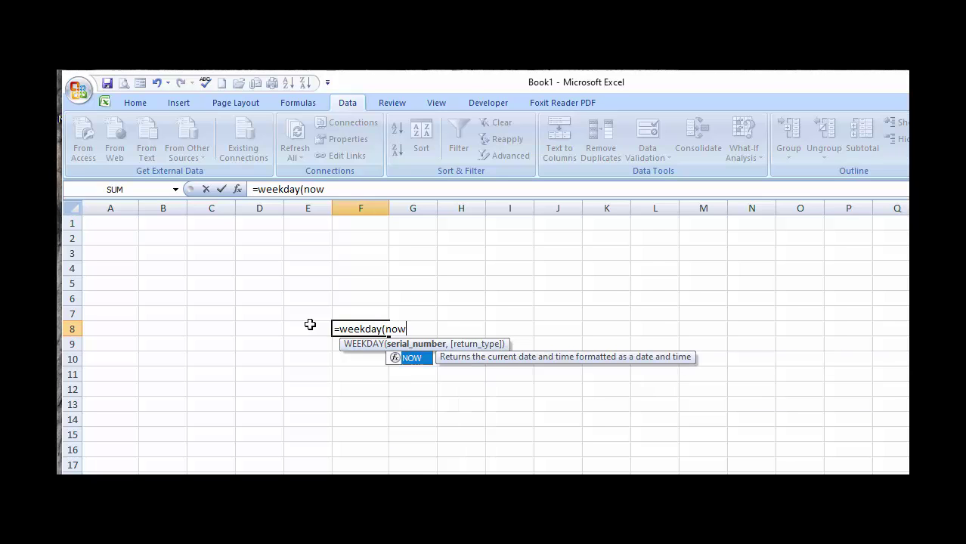
{"action": "type", "text": "())"}
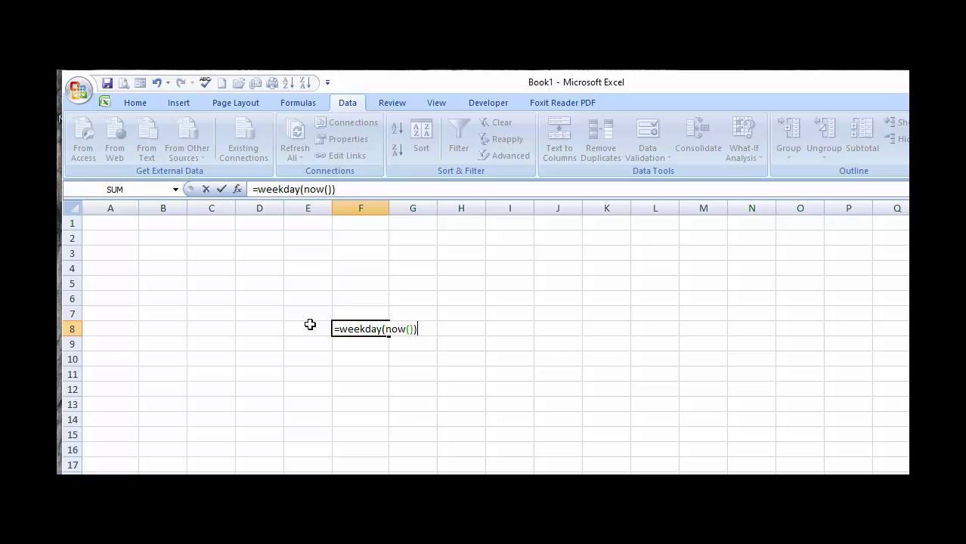
{"action": "key", "text": "Return"}
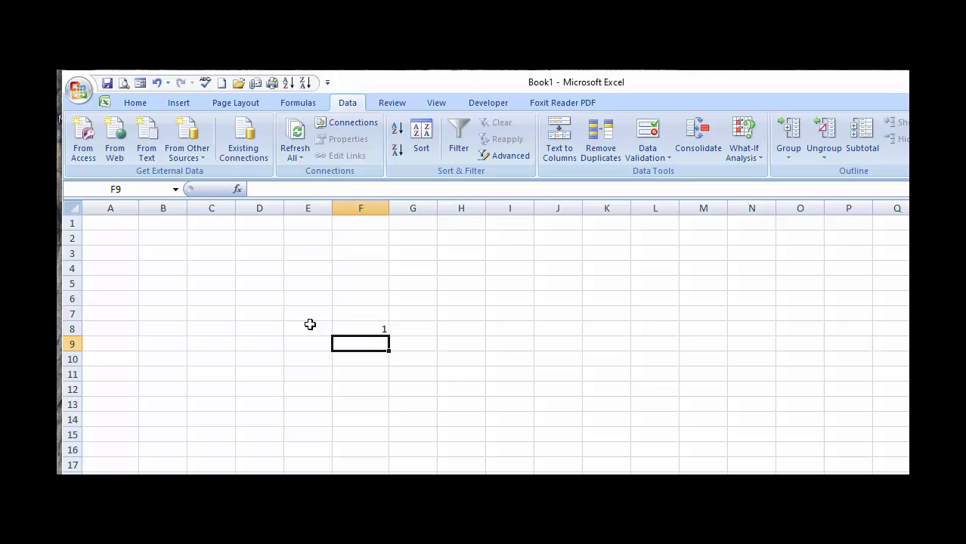
{"action": "key", "text": "Up"}
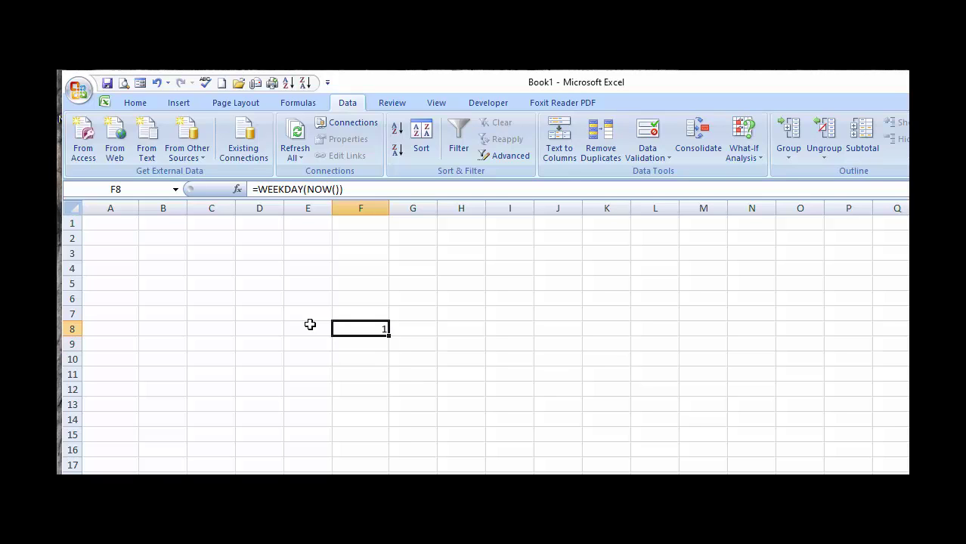
{"action": "key", "text": "Right"}
{"action": "key", "text": "Left"}
- Try 1 and 2 as the return type argument of the WEEKDAY formula in F8, discard the edit and clear the cell
{"action": "key", "text": "F2"}
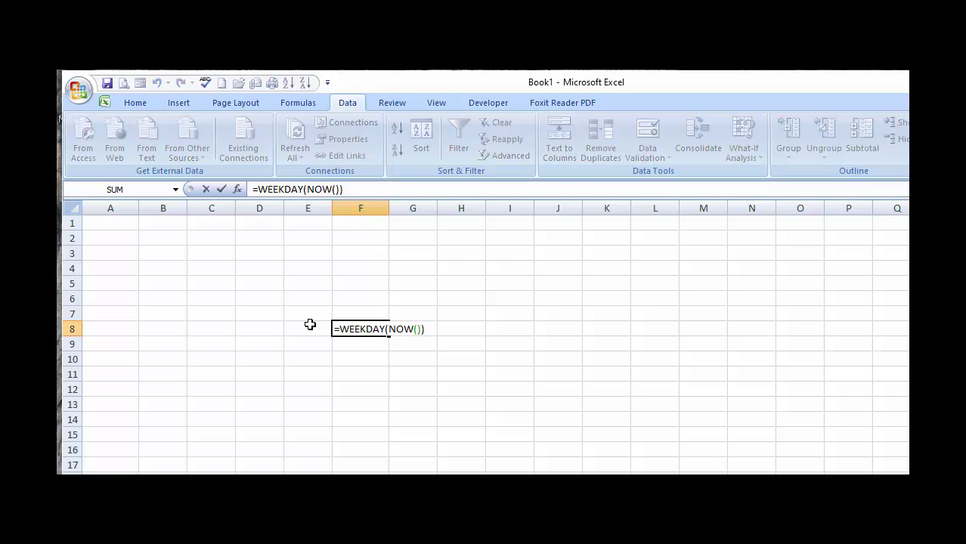
{"action": "key", "text": "Left"}
{"action": "key", "text": "Left"}
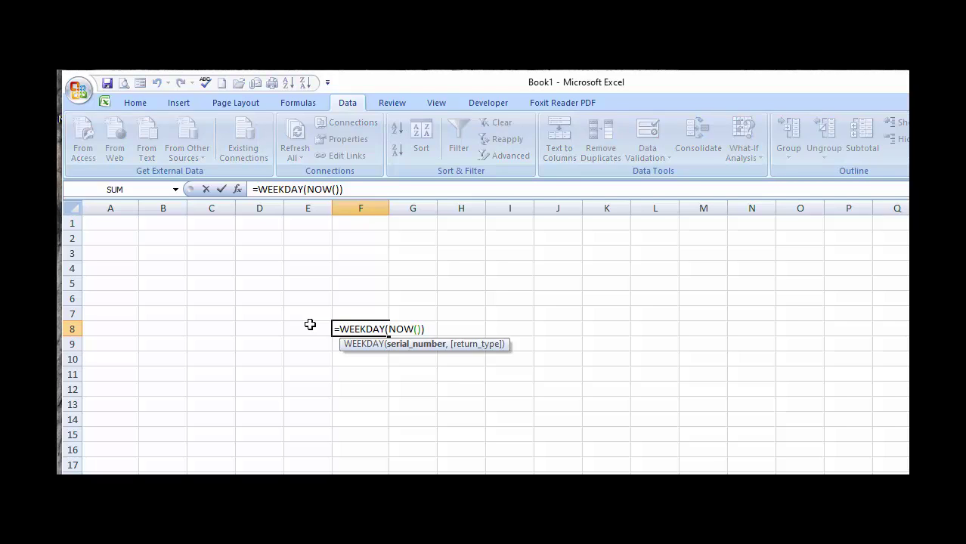
{"action": "type", "text": ","}
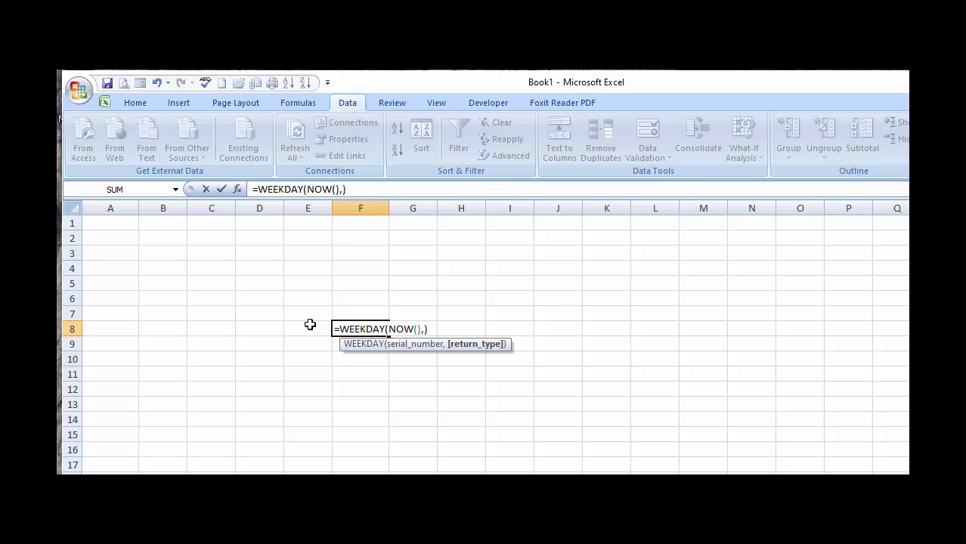
{"action": "type", "text": "1"}
{"action": "key", "text": "BackSpace"}
{"action": "type", "text": "2"}
{"action": "key", "text": "Escape"}
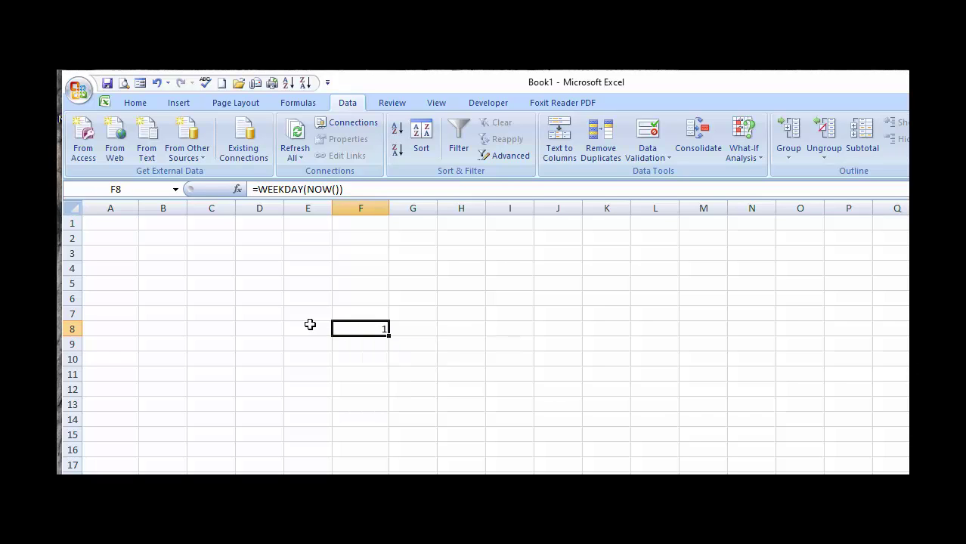
{"action": "key", "text": "Delete"}
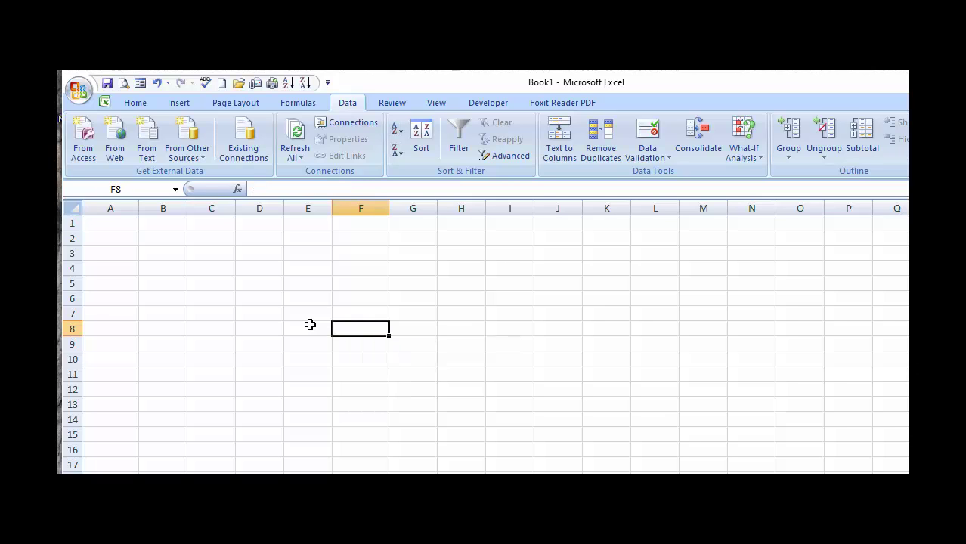
- Fill cells A1:A6 with yellow and apply all borders to them
{"action": "key", "text": "Up"}
{"action": "key", "text": "Up"}
{"action": "key", "text": "Up"}
{"action": "key", "text": "Up"}
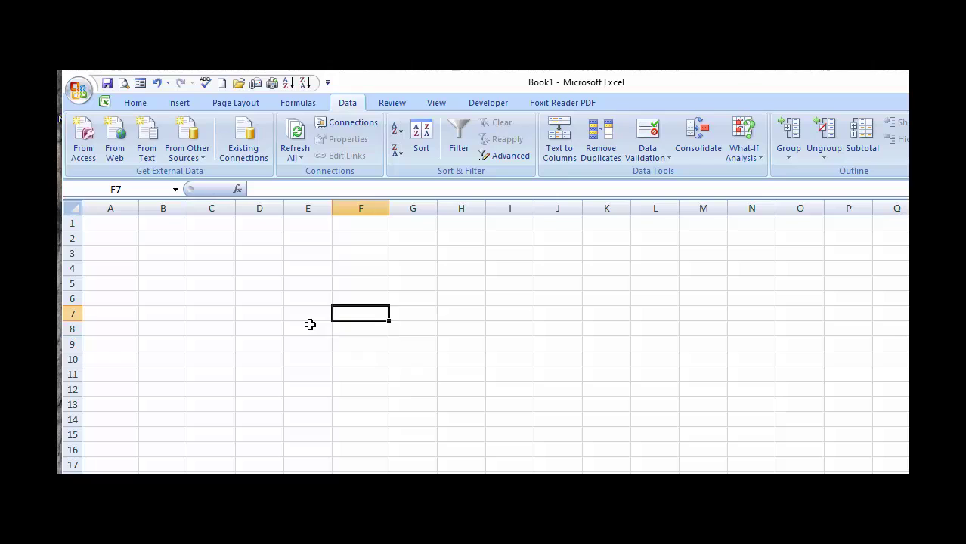
{"action": "key", "text": "Up"}
{"action": "key", "text": "Left"}
{"action": "key", "text": "Left"}
{"action": "key", "text": "Left"}
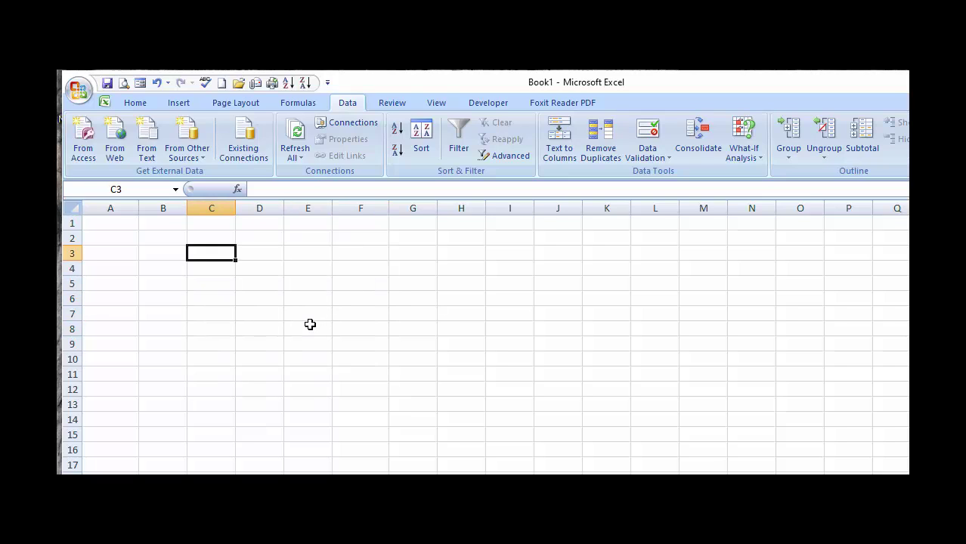
{"action": "key", "text": "Up"}
{"action": "key", "text": "Up"}
{"action": "key", "text": "Left"}
{"action": "key", "text": "Left"}
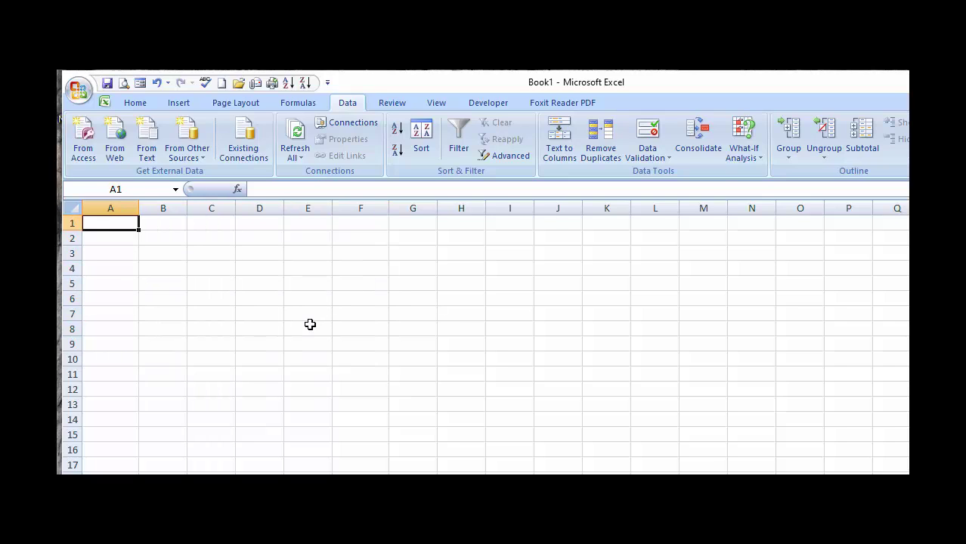
{"action": "key", "text": "shift+Down"}
{"action": "key", "text": "shift+Down"}
{"action": "key", "text": "shift+Down"}
{"action": "key", "text": "shift+Down"}
{"action": "key", "text": "shift+Down"}
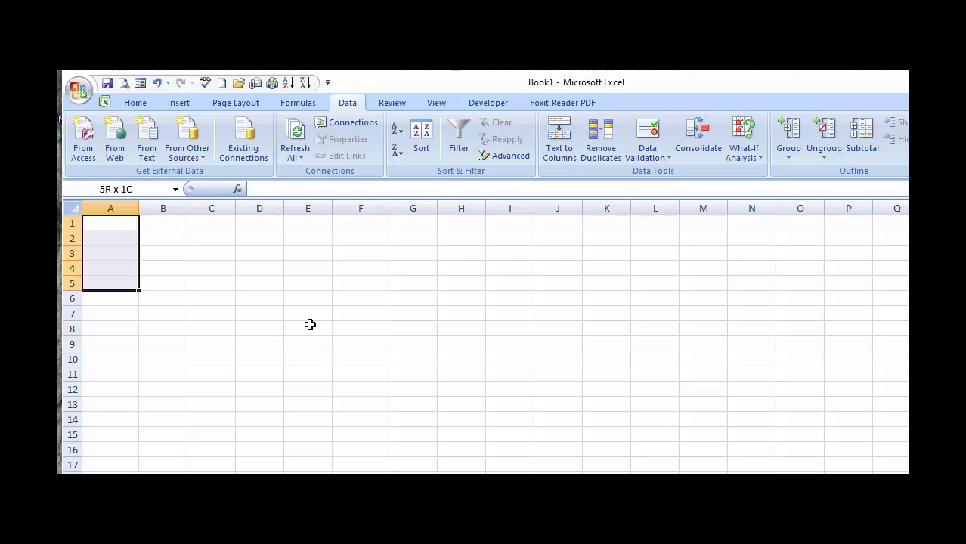
{"action": "key", "text": "shift+Down"}
{"action": "key", "text": "shift+Up"}
{"action": "key", "text": "shift+Up"}
{"action": "key", "text": "shift+Down"}
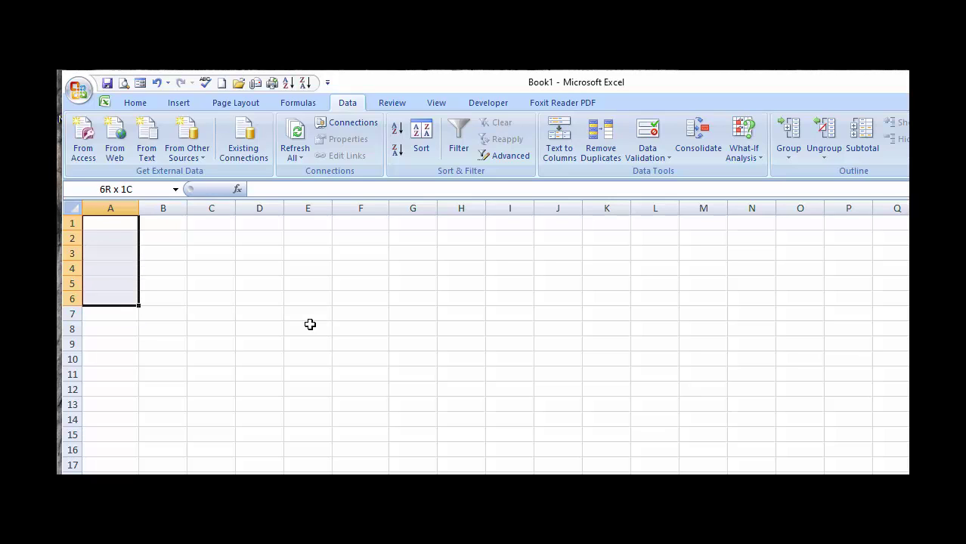
{"action": "left_click", "coordinate": [137, 107]}
{"action": "left_click", "coordinate": [283, 151]}
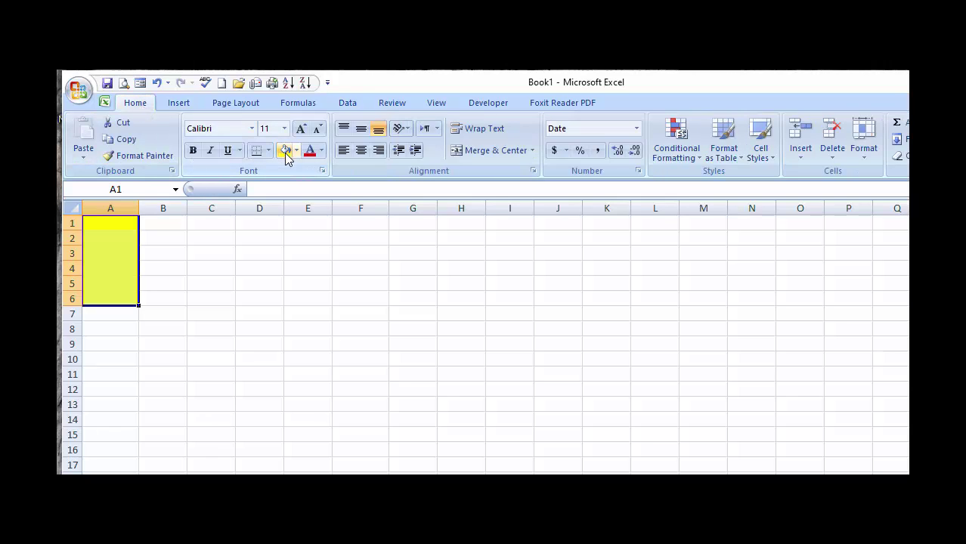
{"action": "left_click", "coordinate": [268, 151]}
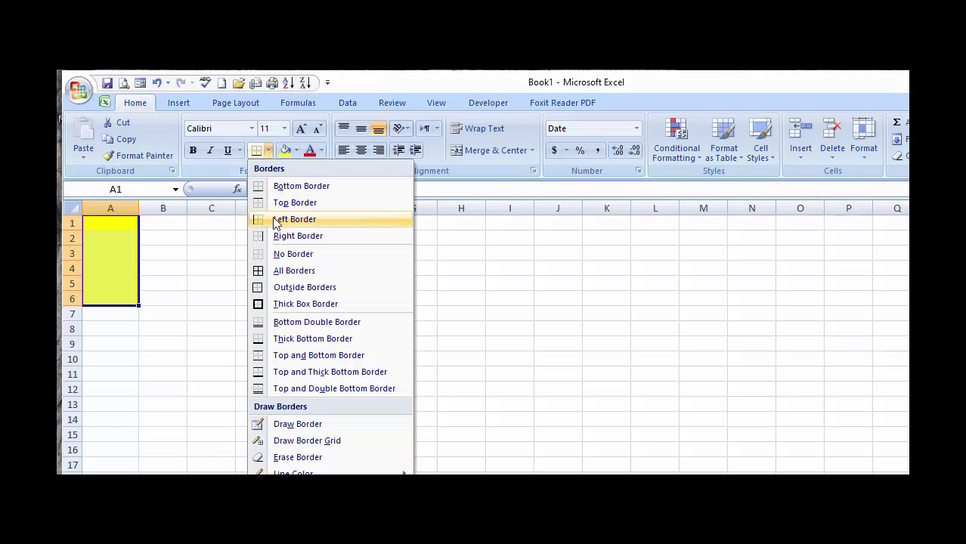
{"action": "left_click", "coordinate": [280, 276]}
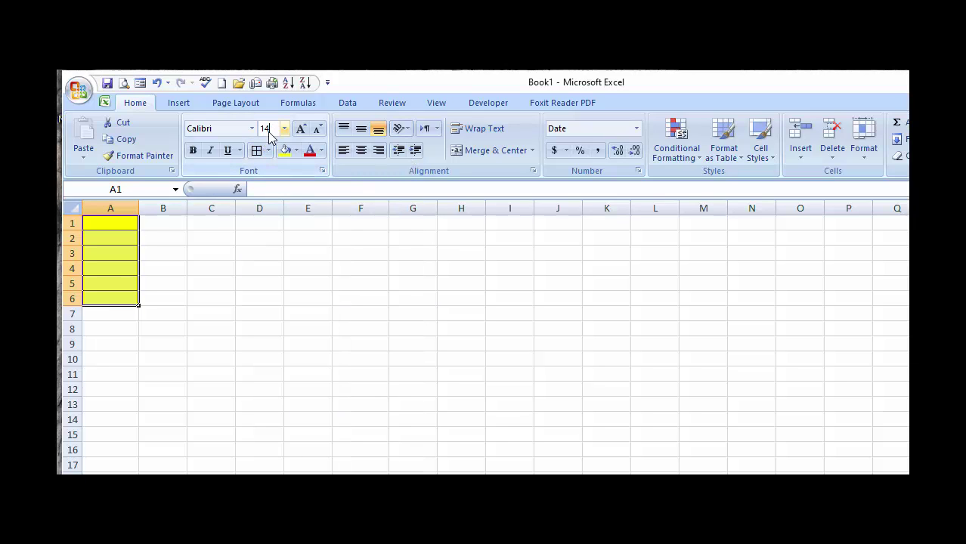
- Set the font size of A1:A6 to 14 and widen column A to about twice its width
{"action": "key", "text": "Return"}
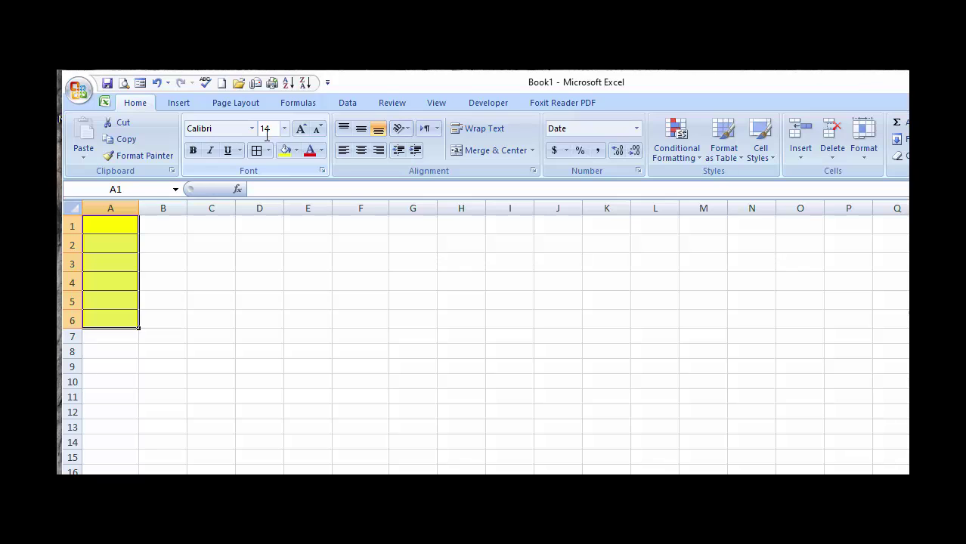
{"action": "left_click_drag", "start_coordinate": [137, 212], "coordinate": [187, 214]}
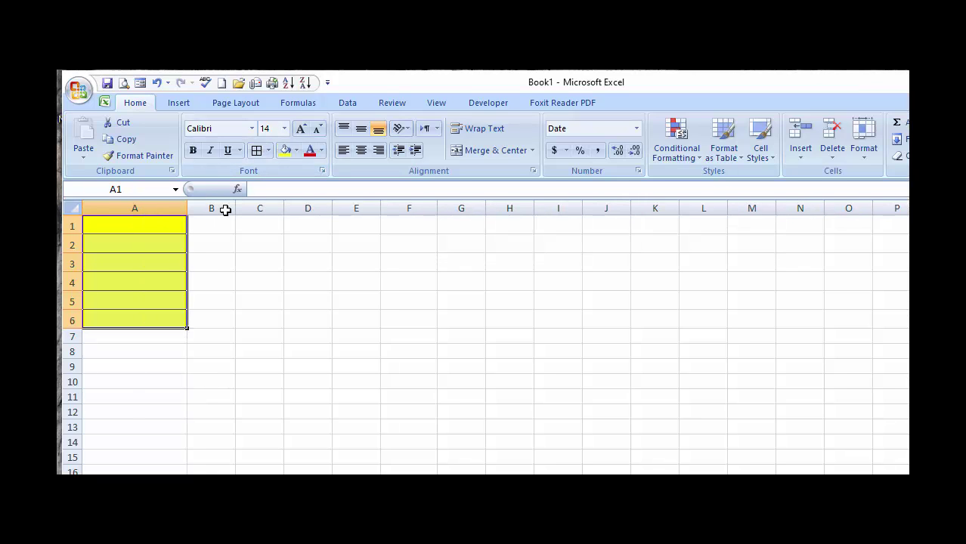
- Apply a custom data validation rule to A1:A6 with the formula =weekday(A1,2)<=5
{"action": "left_click", "coordinate": [354, 105]}
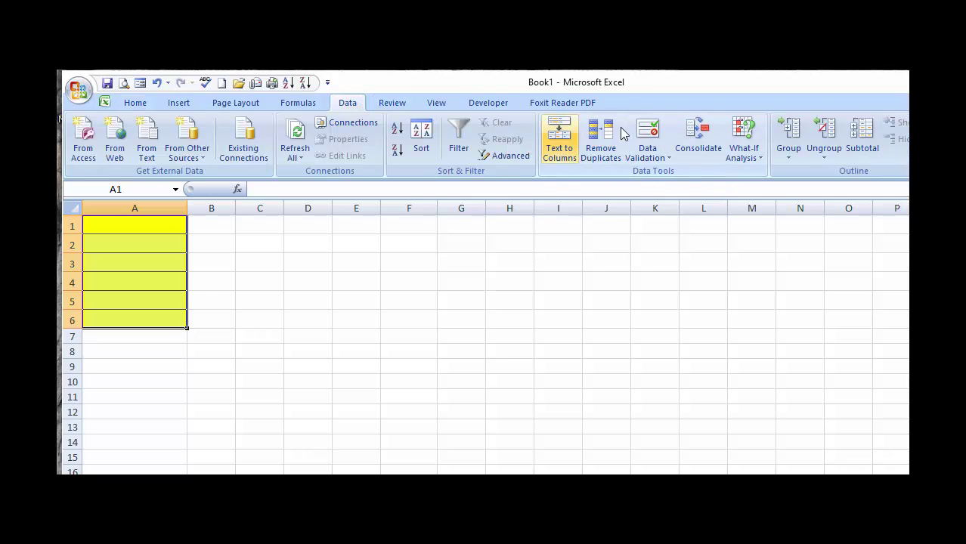
{"action": "left_click", "coordinate": [647, 136]}
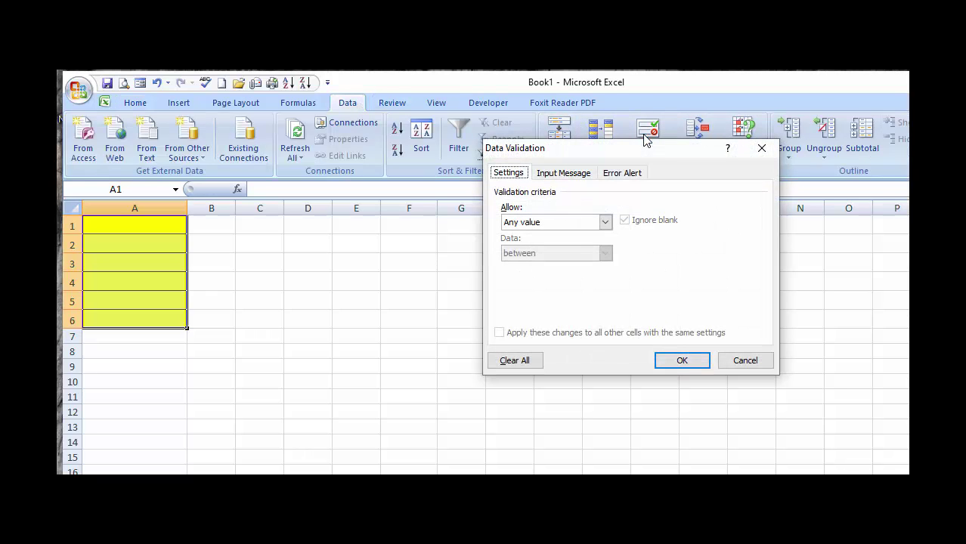
{"action": "left_click", "coordinate": [605, 222]}
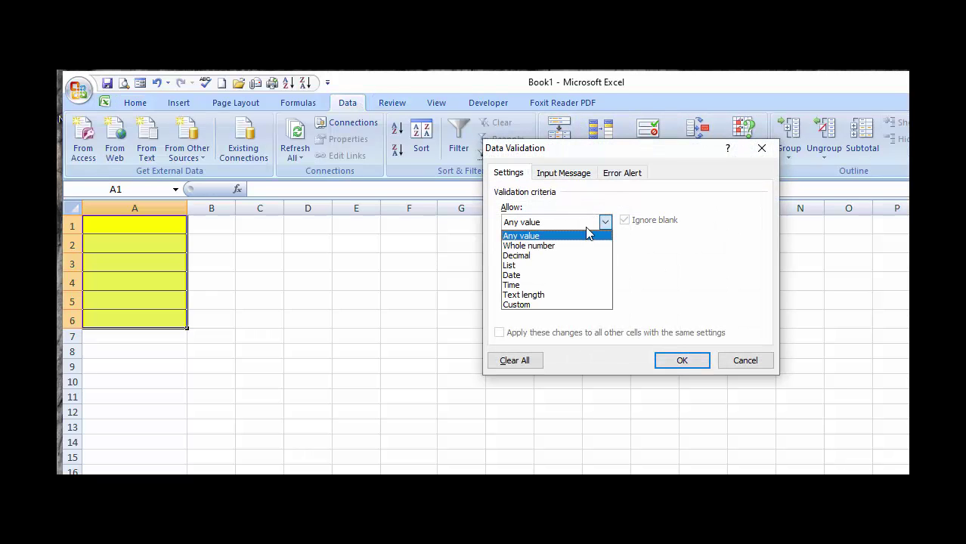
{"action": "left_click", "coordinate": [571, 305]}
{"action": "left_click", "coordinate": [552, 282]}
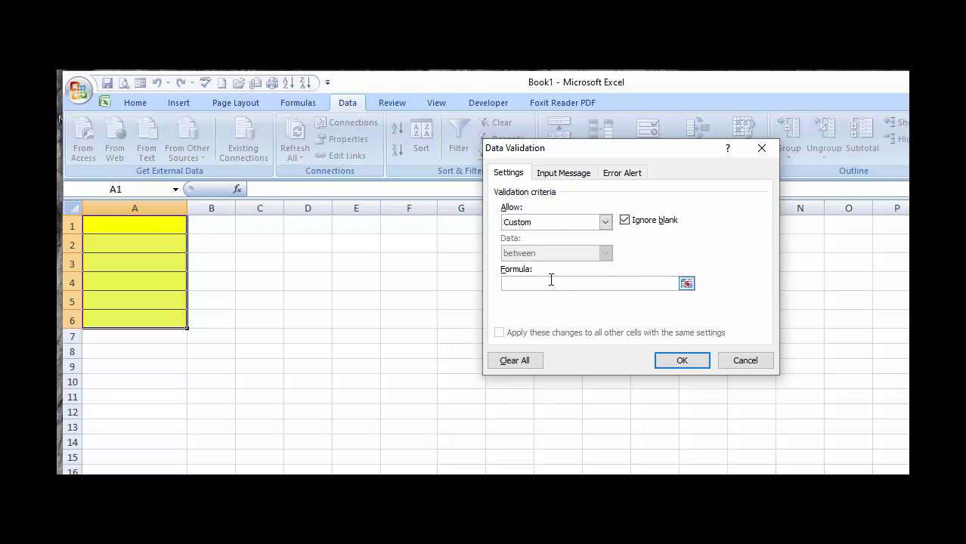
{"action": "type", "text": "=ww"}
{"action": "type", "text": "ekday("}
{"action": "left_click", "coordinate": [162, 226]}
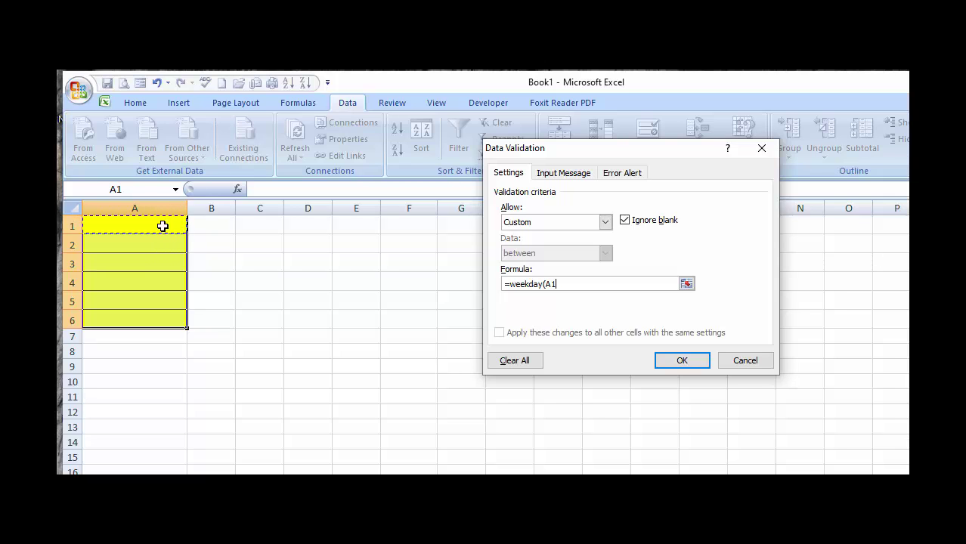
{"action": "type", "text": ",2)<=5"}
{"action": "left_click", "coordinate": [684, 362]}
- Enter the date 21/12/2020 in cell A1
{"action": "left_click", "coordinate": [117, 222]}
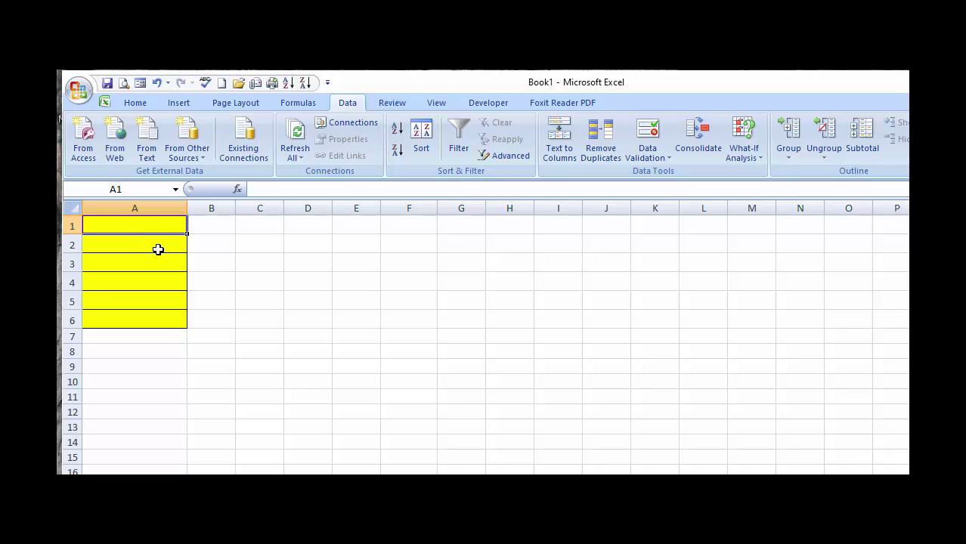
{"action": "type", "text": "21/12"}
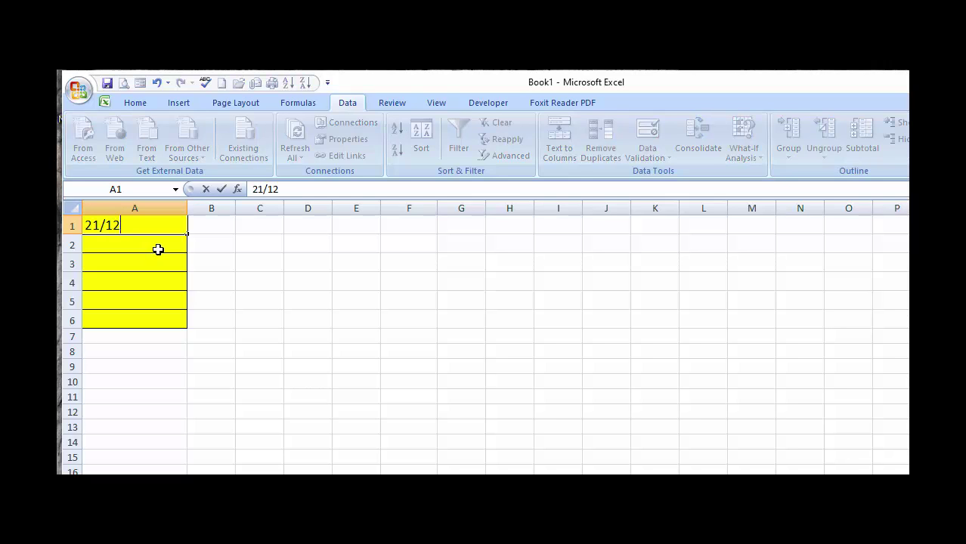
{"action": "type", "text": "/2020"}
{"action": "key", "text": "Return"}
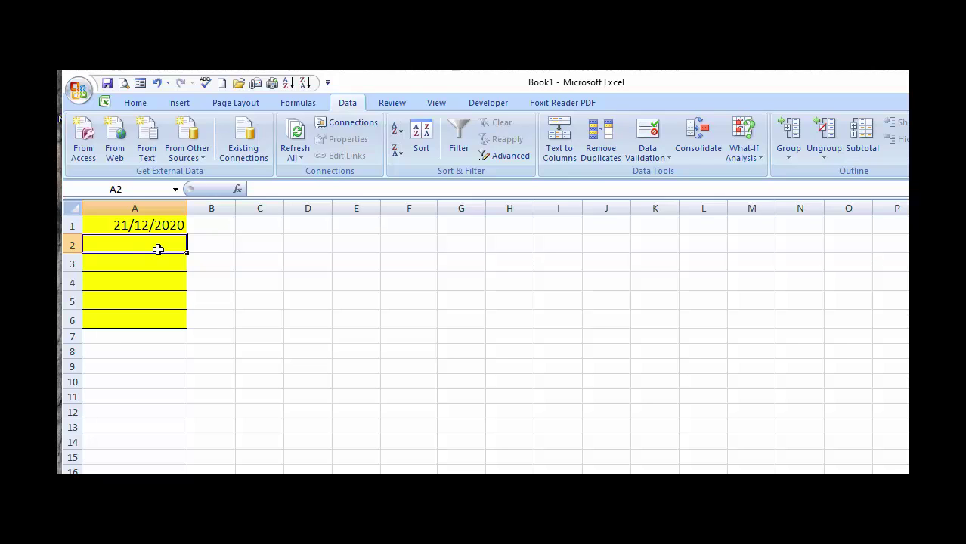
- Try to enter the weekend date 26/12/2020 in cell A2 to test the validation rule
{"action": "type", "text": "26/"}
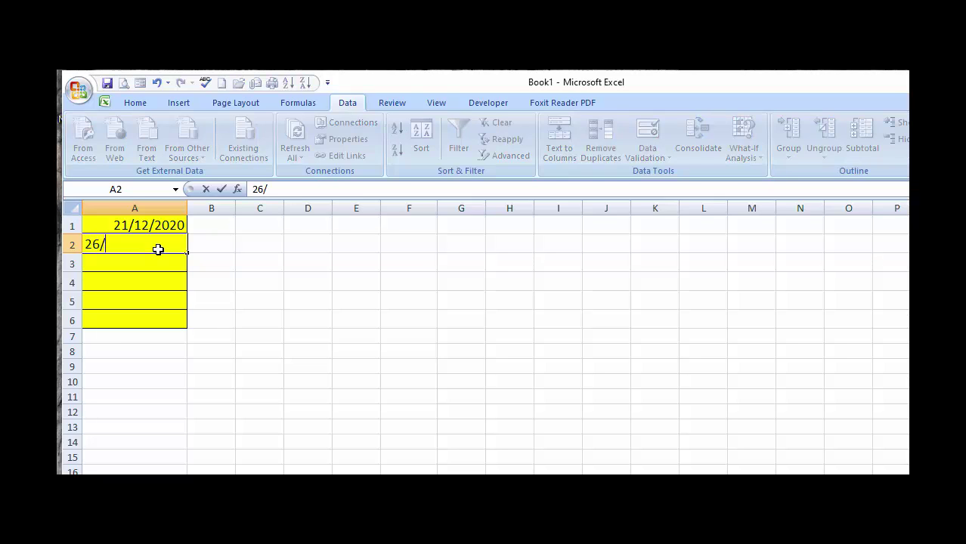
{"action": "type", "text": "12/2020"}
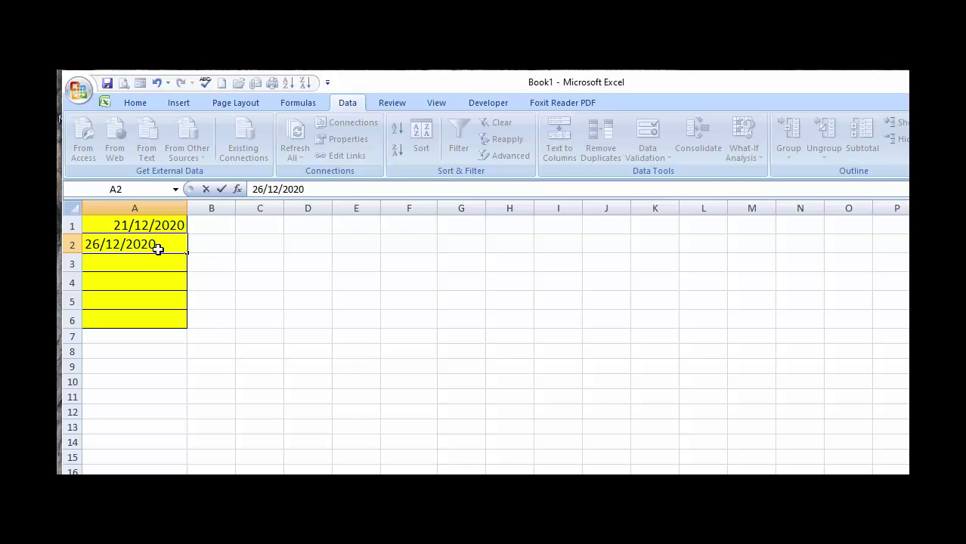
{"action": "key", "text": "Return"}
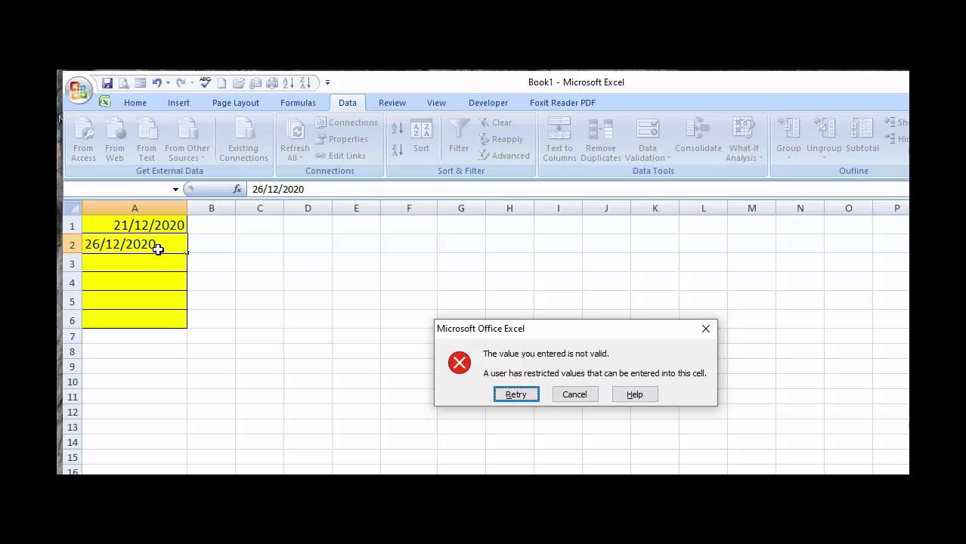
{"action": "key", "text": "Return"}
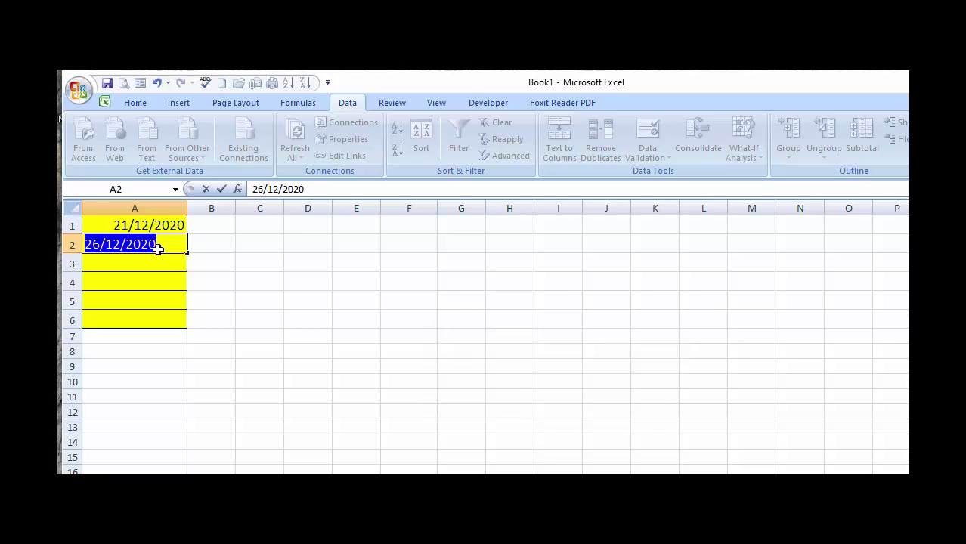
- Enter the date 23/12/2020 in cell A2
{"action": "type", "text": "23"}
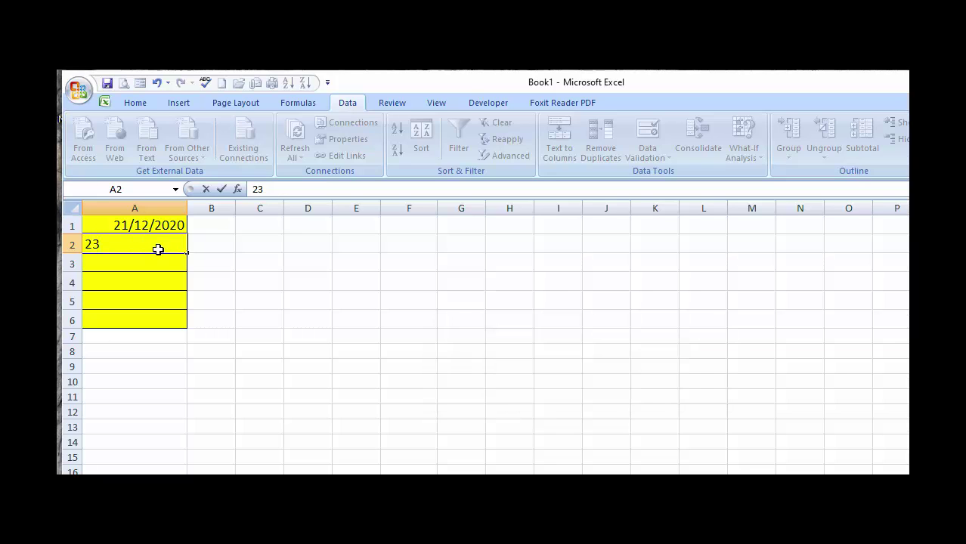
{"action": "type", "text": "/12/2020"}
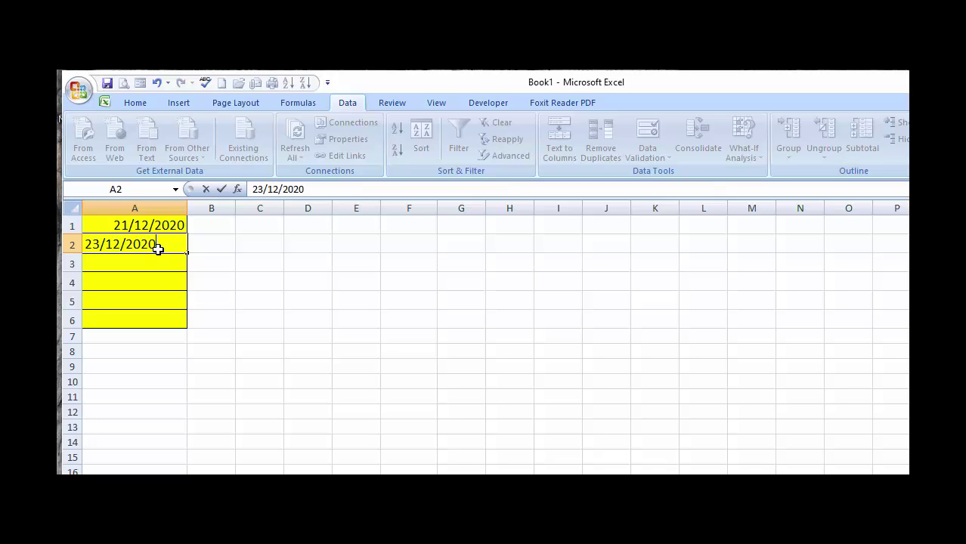
{"action": "key", "text": "Return"}
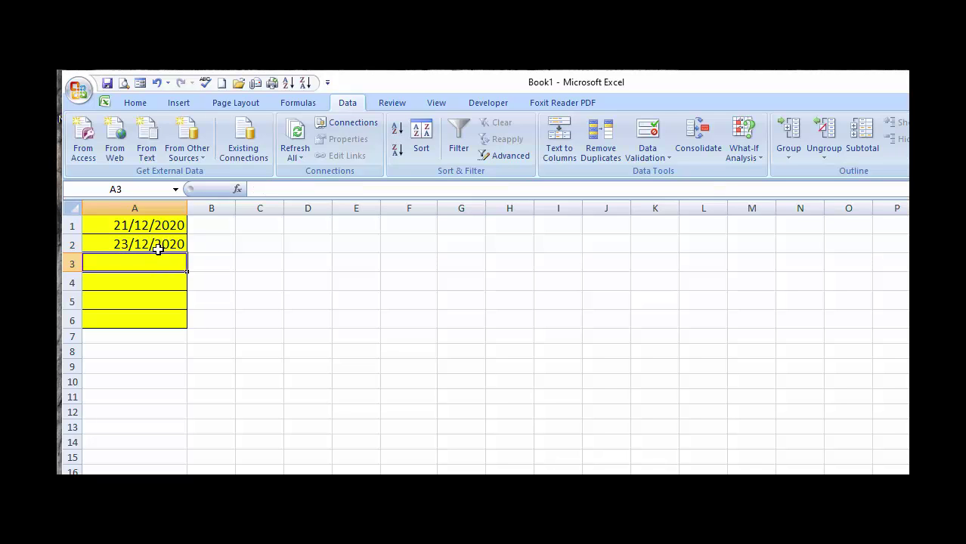
- Try to enter the weekend date 27/12/2020 in cell A3 to test the validation rule
{"action": "type", "text": "27/1"}
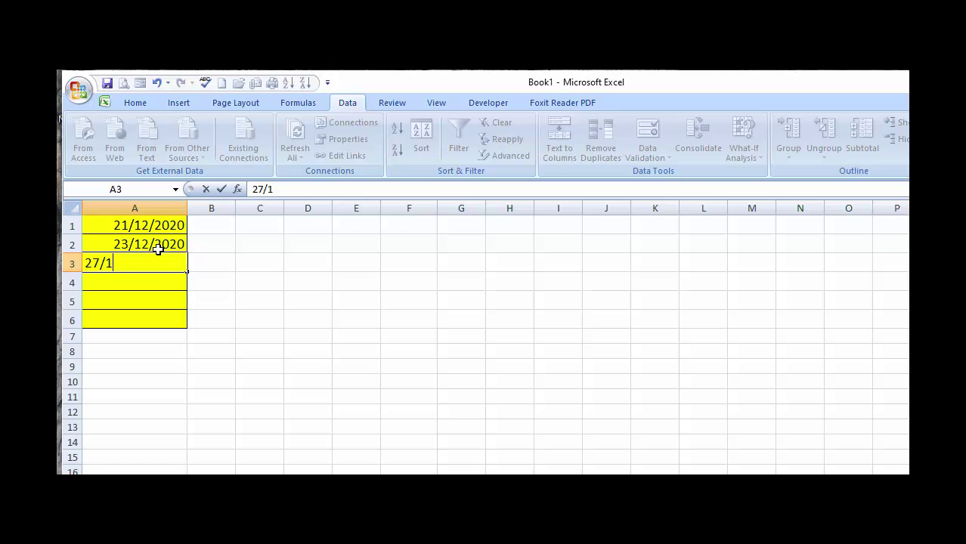
{"action": "type", "text": "2/2020"}
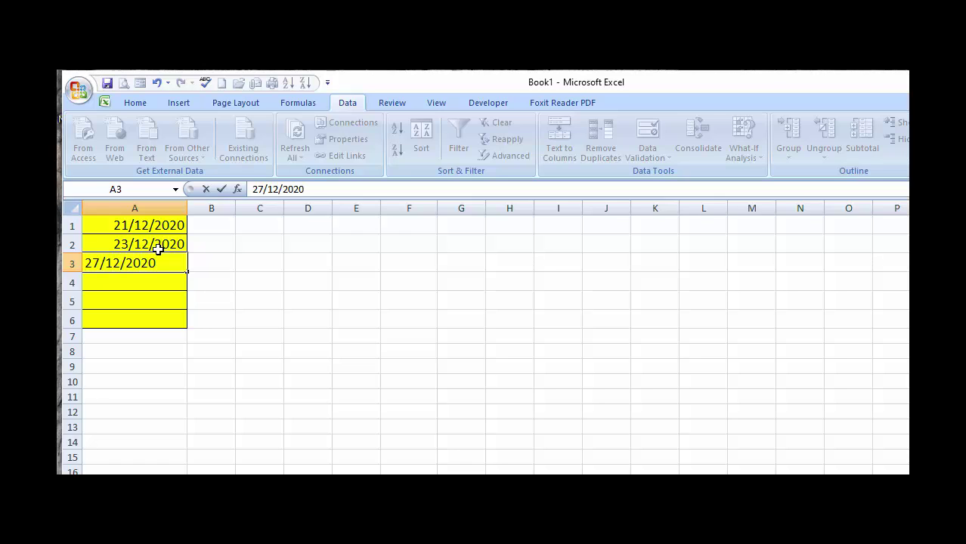
{"action": "key", "text": "Return"}
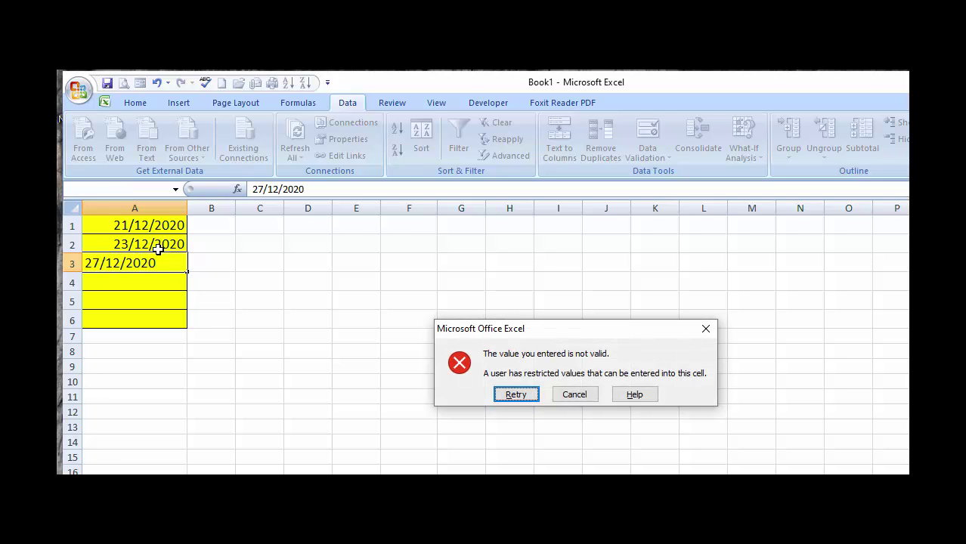